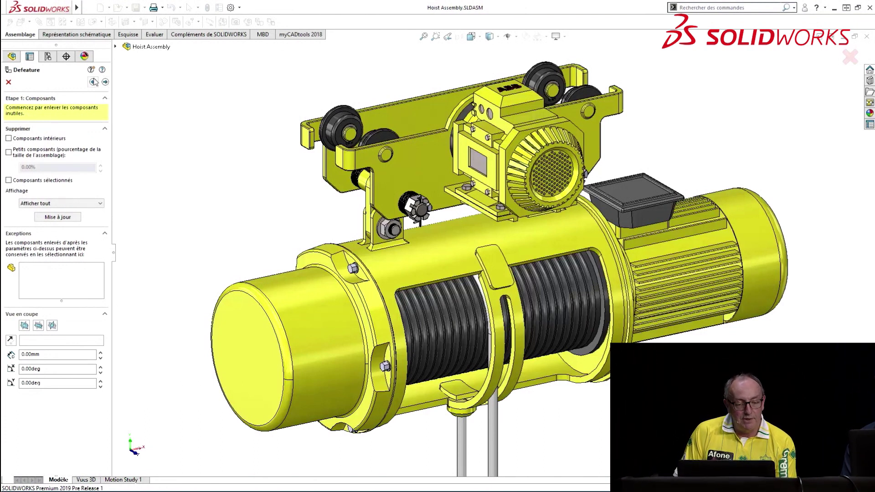
# Switch Defeature to the Silhouette method and set the simplification method to Aucun (copier la géométrie)
pyautogui.click(93, 82)
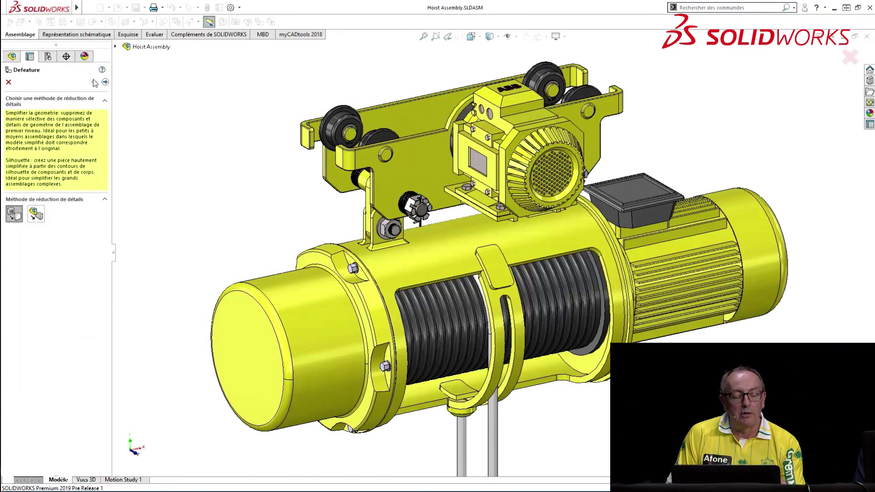
pyautogui.click(38, 212)
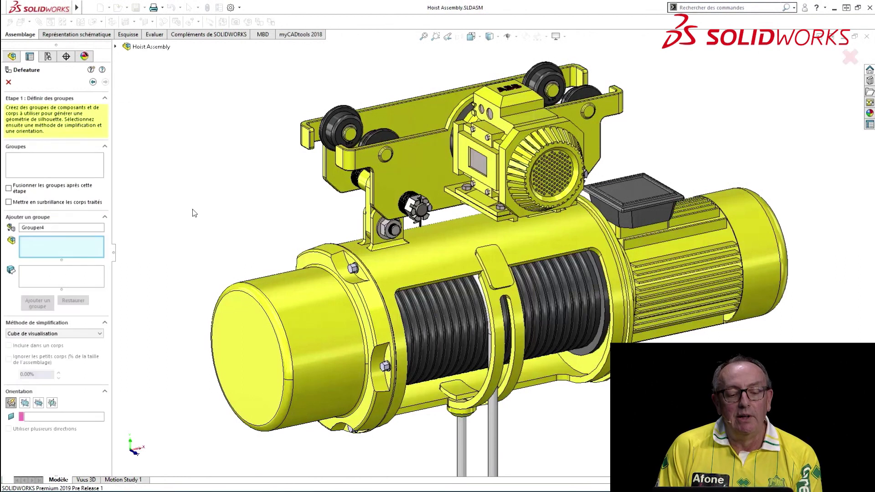
pyautogui.click(77, 333)
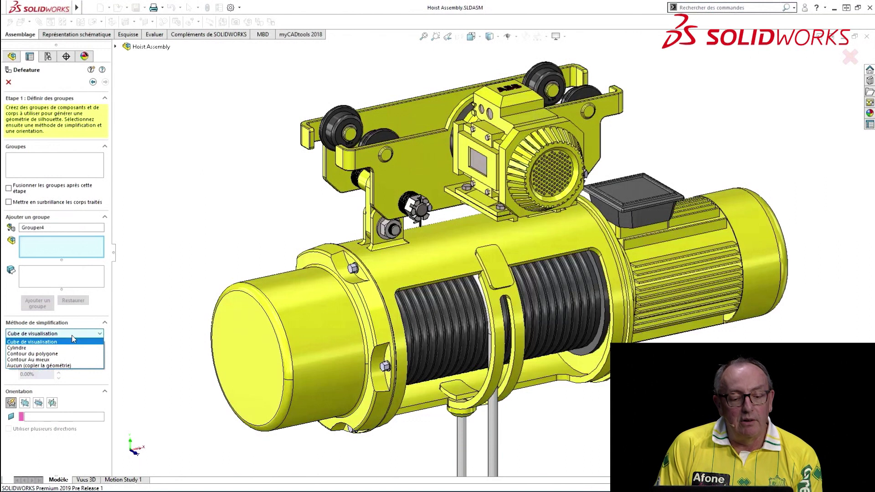
pyautogui.click(67, 366)
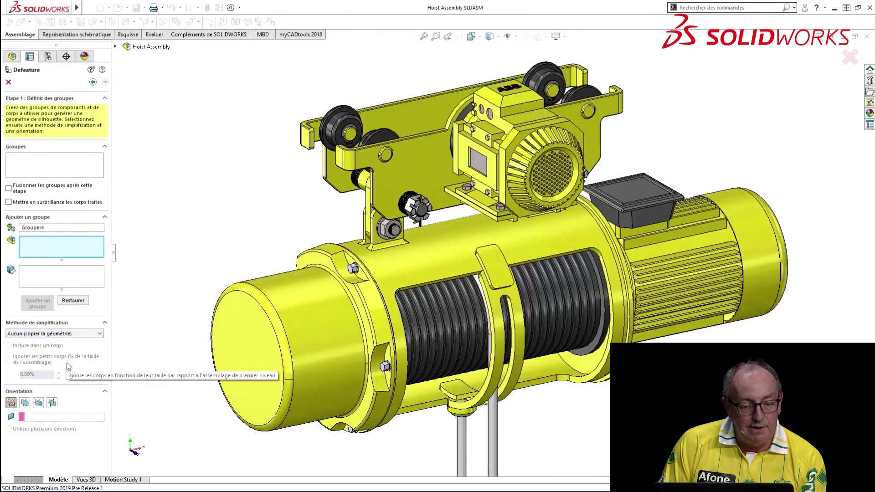
# Add a copied-geometry group containing the end cap, down cable, cable reel case, both side plates and all identical hanger brackets
pyautogui.click(301, 335)
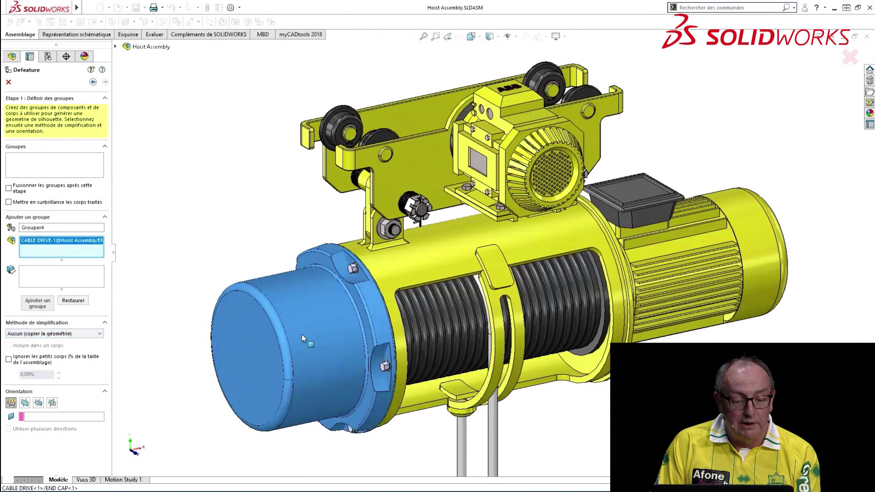
pyautogui.click(495, 442)
pyautogui.click(438, 253)
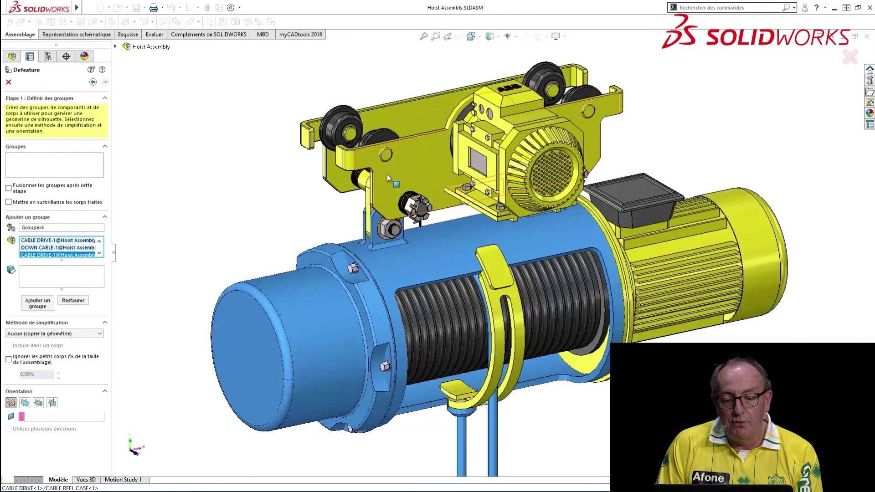
pyautogui.click(419, 118)
pyautogui.click(419, 115)
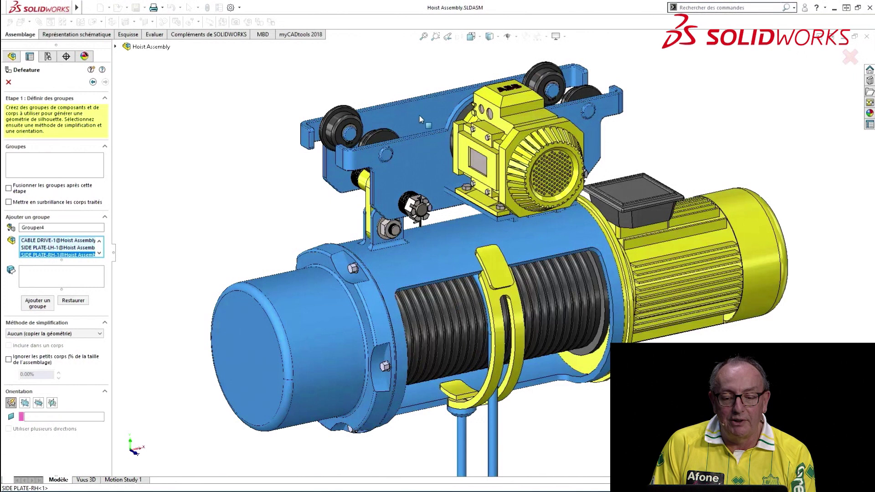
pyautogui.rightClick(370, 204)
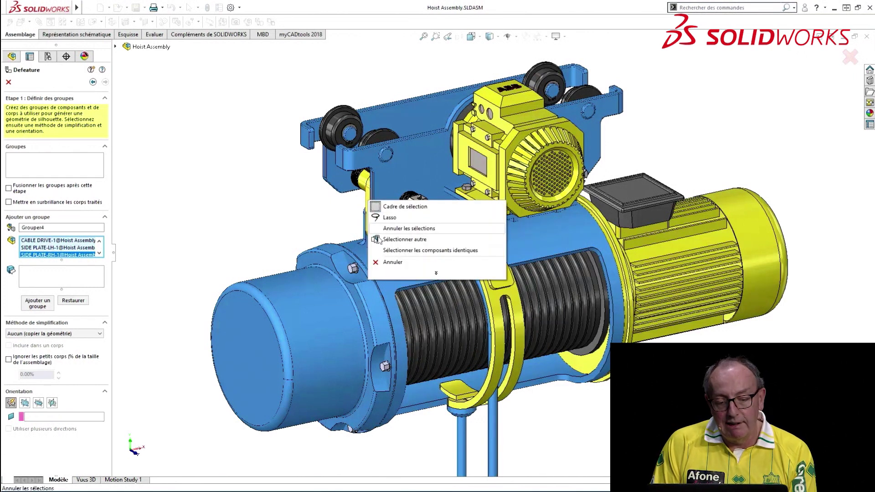
pyautogui.click(389, 249)
pyautogui.click(44, 305)
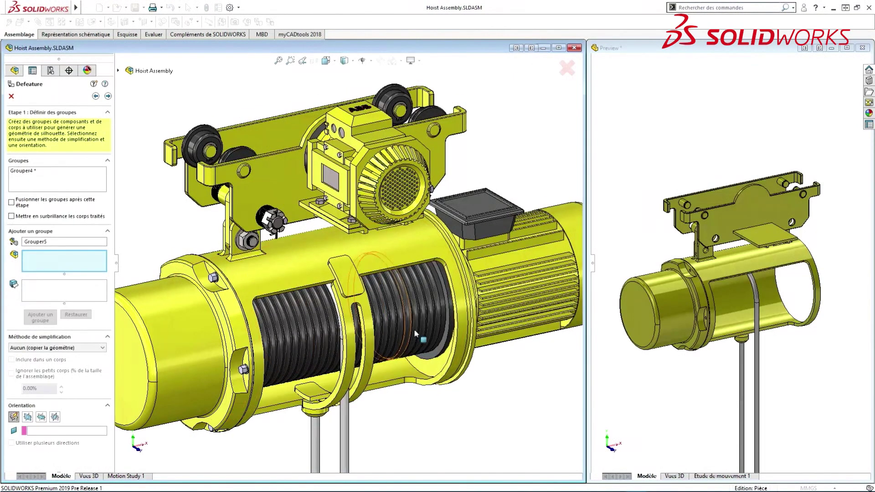
# Add a Cylindre group containing all rail wheels, the cable reel, both 12.5 long studs and the finned cable motor body
pyautogui.moveTo(316, 223); pyautogui.dragTo(307, 247, button='middle')
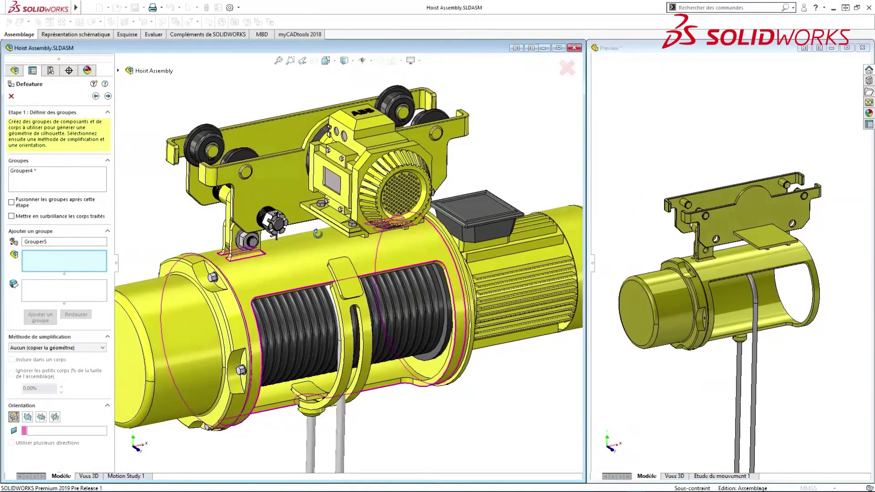
pyautogui.click(52, 349)
pyautogui.click(52, 363)
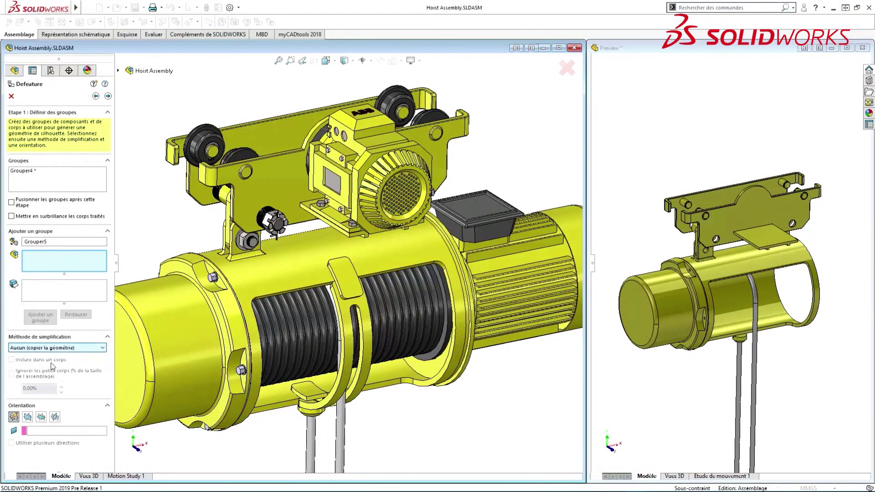
pyautogui.rightClick(197, 147)
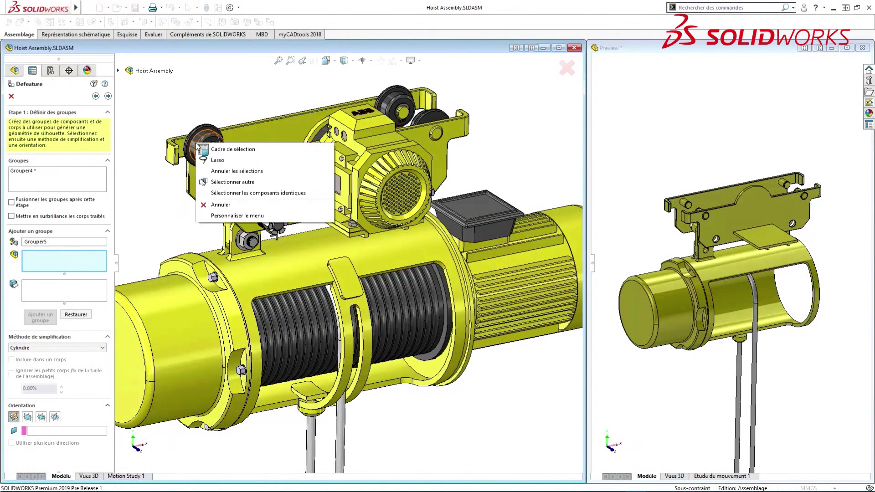
pyautogui.click(242, 191)
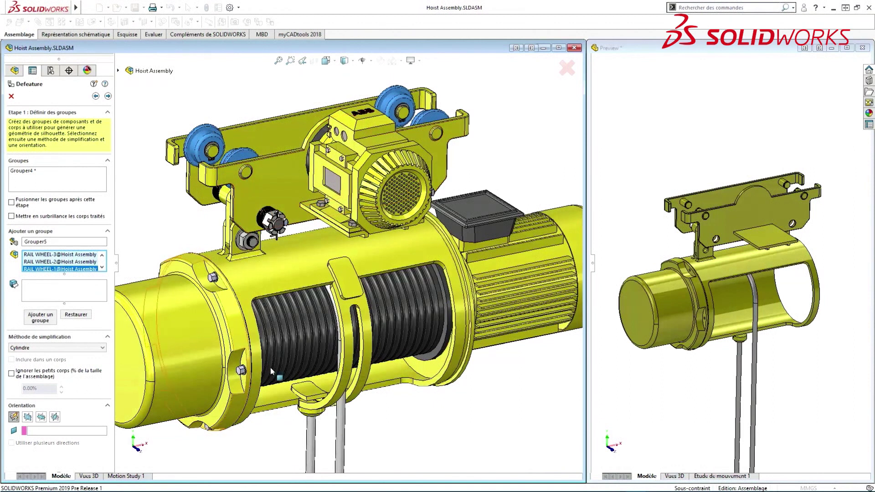
pyautogui.click(289, 340)
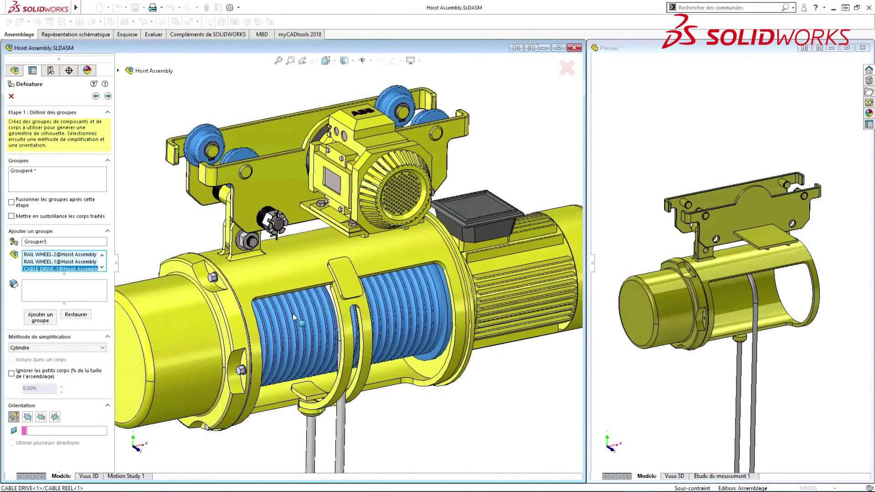
pyautogui.rightClick(279, 224)
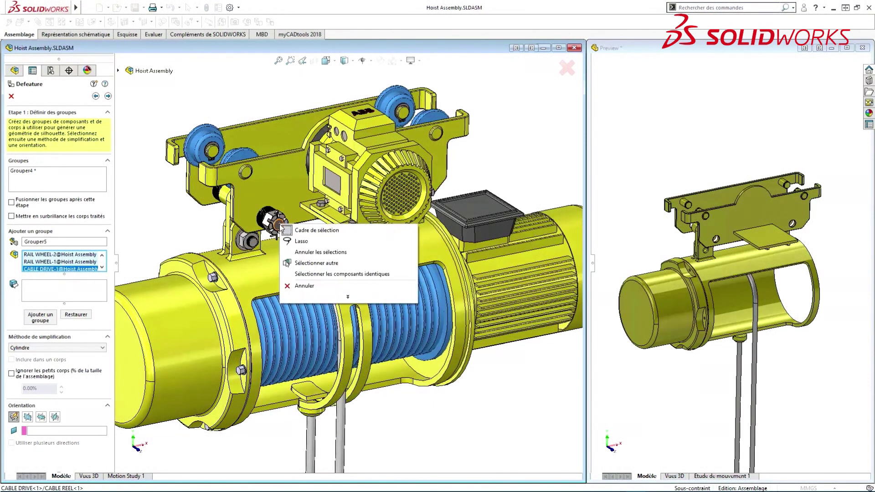
pyautogui.click(314, 274)
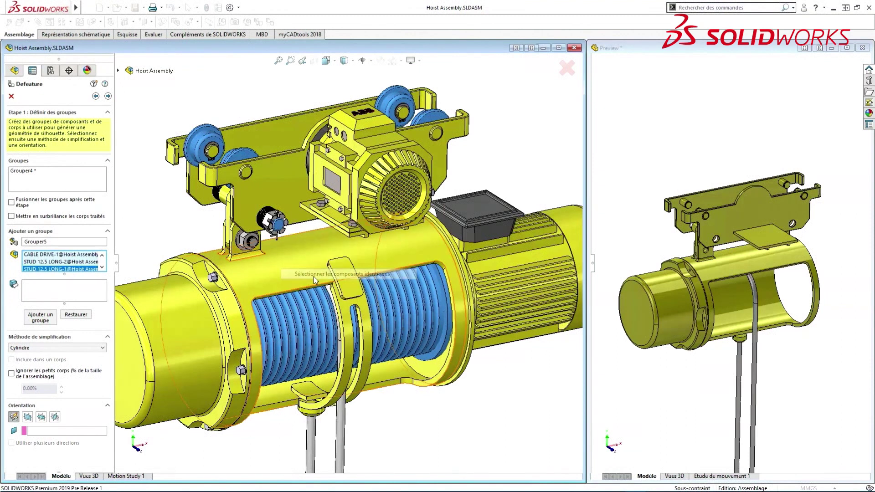
pyautogui.click(75, 294)
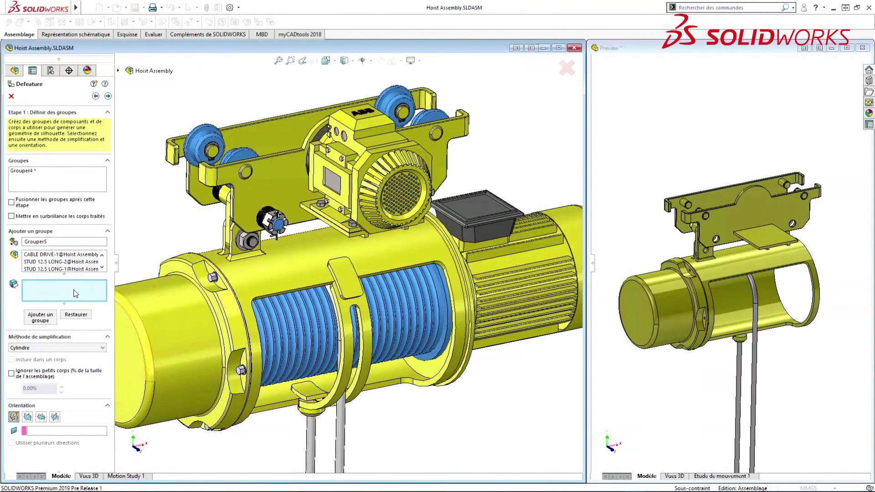
pyautogui.click(519, 277)
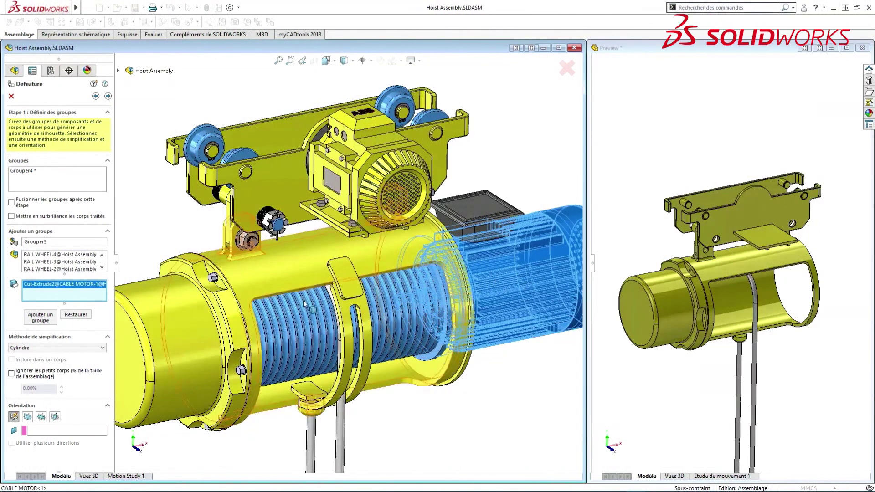
pyautogui.click(50, 321)
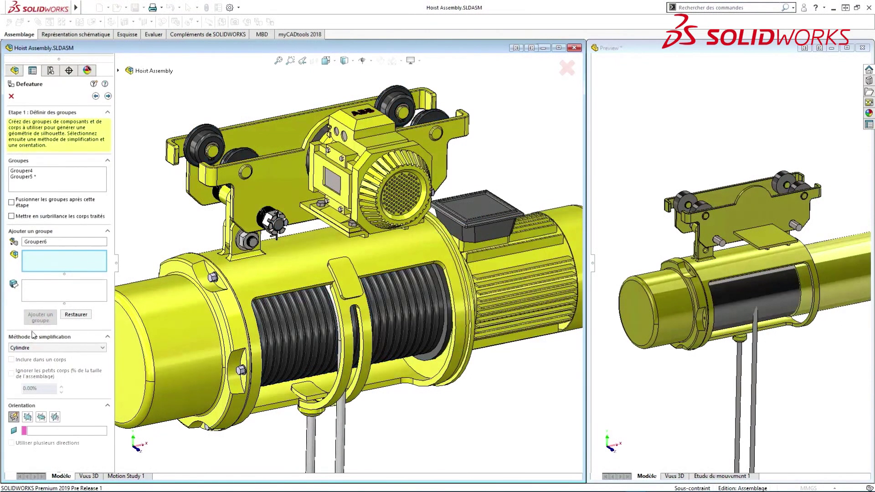
# Add a Contour du polygone group containing all identical castle nuts and the junction box body on the cable motor
pyautogui.click(65, 349)
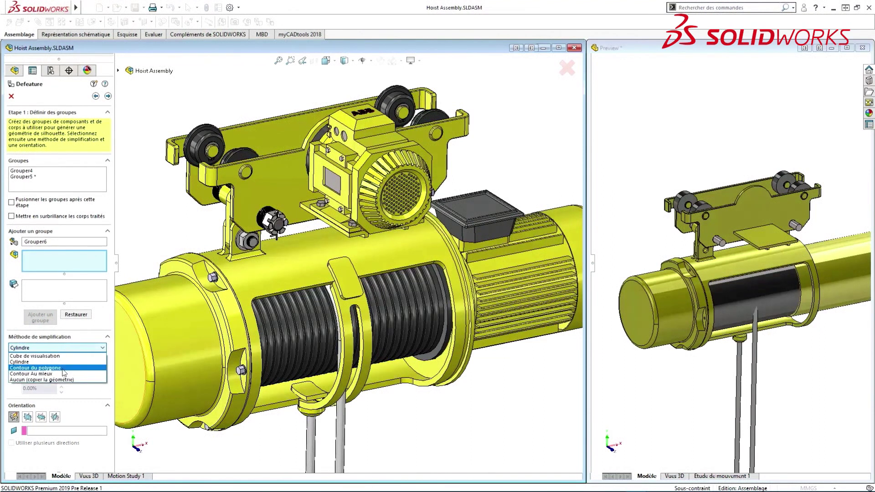
pyautogui.click(64, 367)
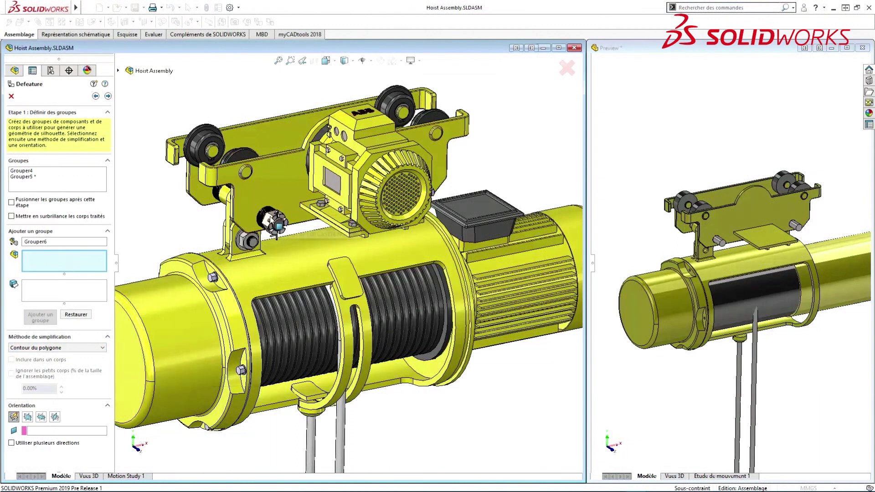
pyautogui.rightClick(272, 219)
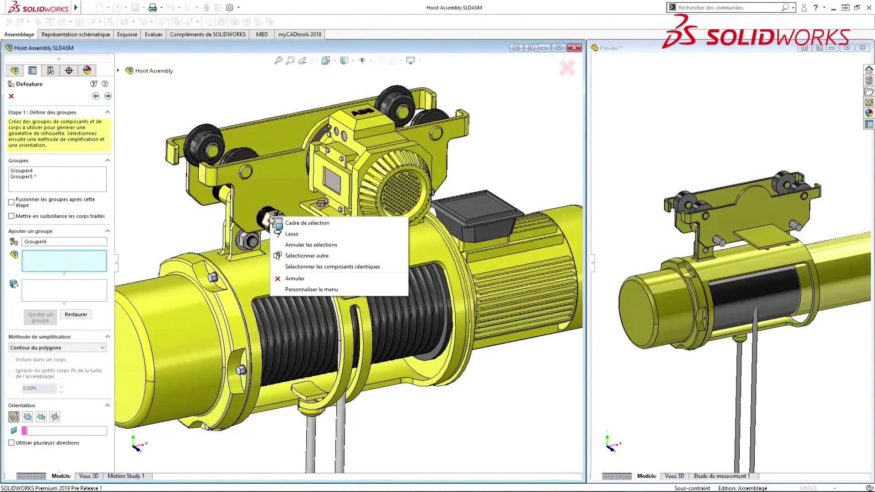
pyautogui.click(292, 267)
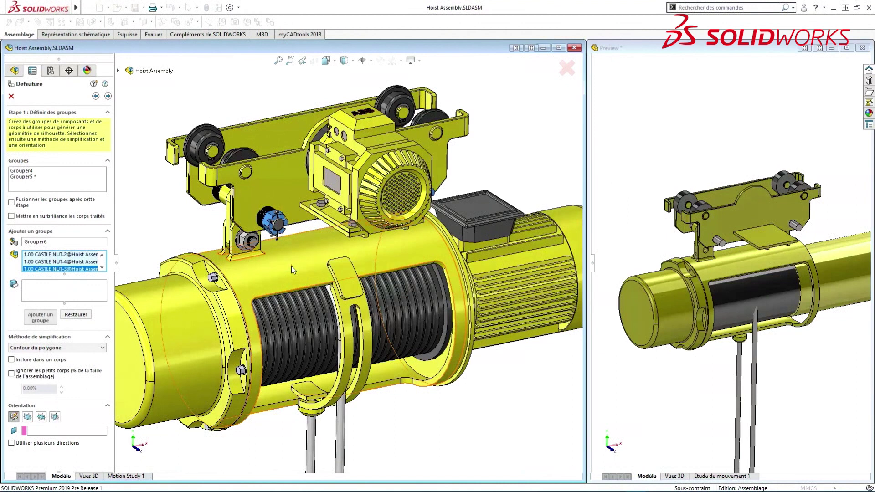
pyautogui.click(76, 296)
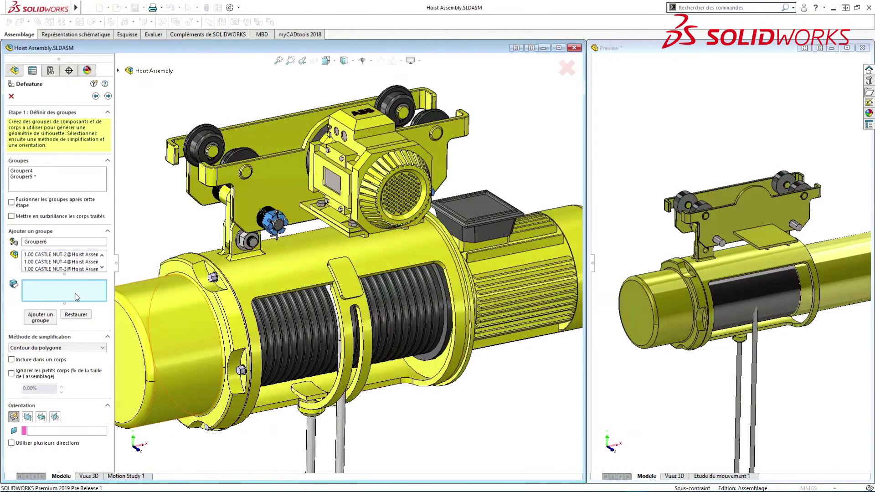
pyautogui.click(488, 227)
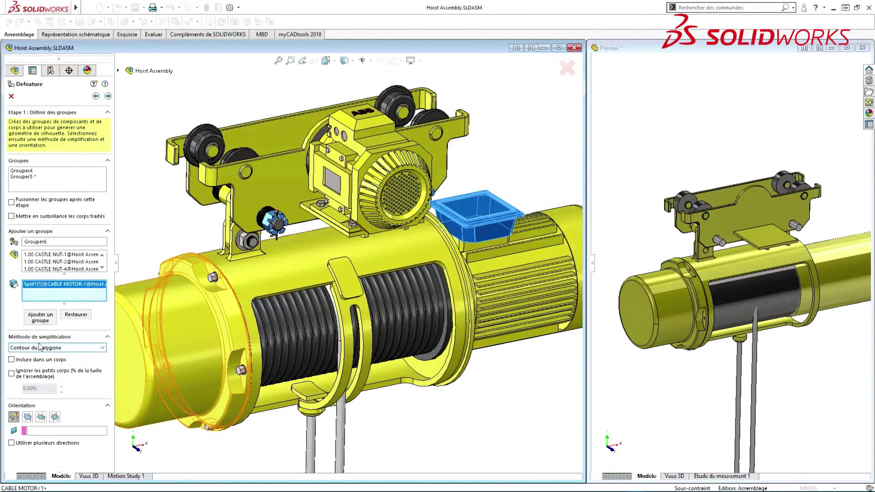
pyautogui.click(40, 317)
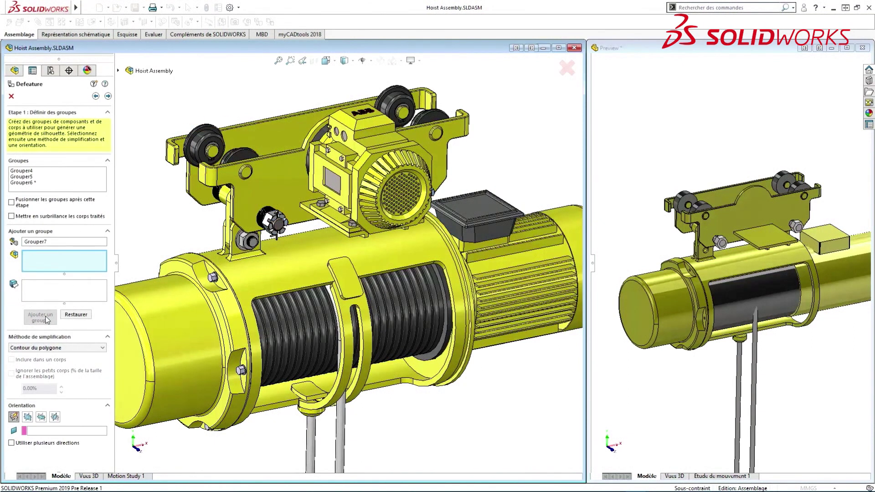
# Add a Contour Au mieux group for the transverse motor, using the flat face around its nameplate as the orientation
pyautogui.scroll(-5, 276, 223)
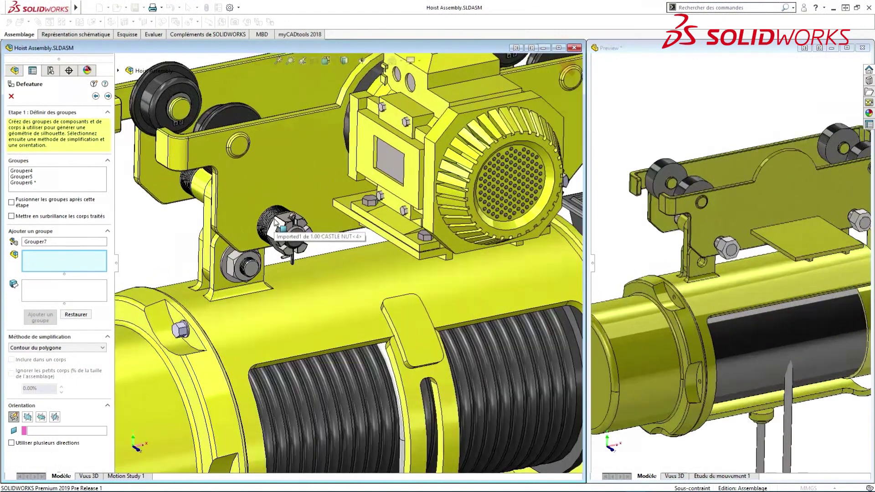
pyautogui.scroll(5, 276, 223)
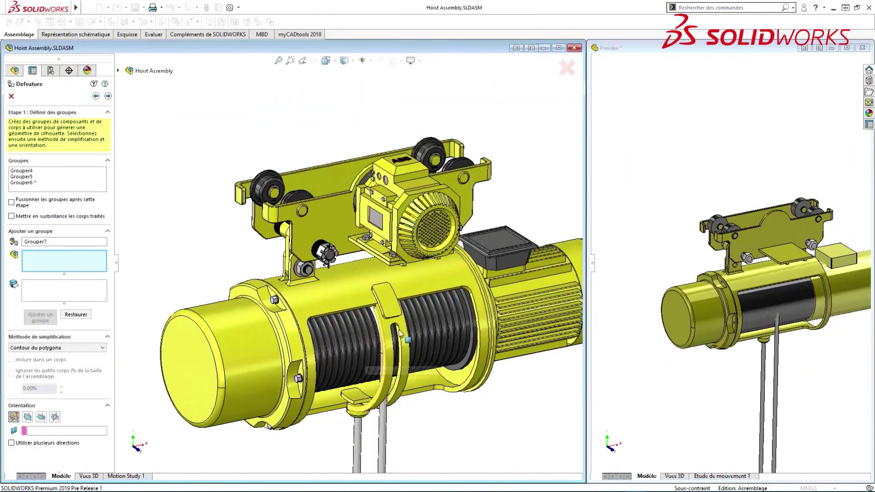
pyautogui.click(344, 321)
pyautogui.moveTo(412, 341); pyautogui.dragTo(332, 363, button='middle')
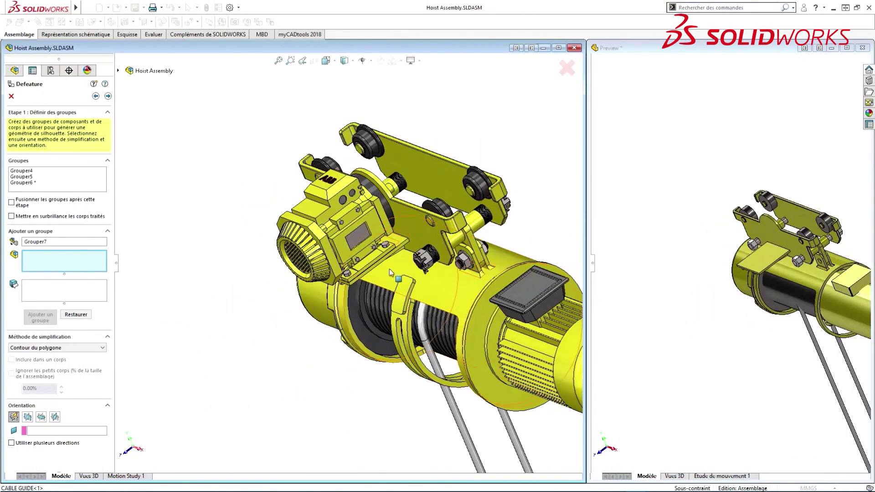
pyautogui.click(58, 348)
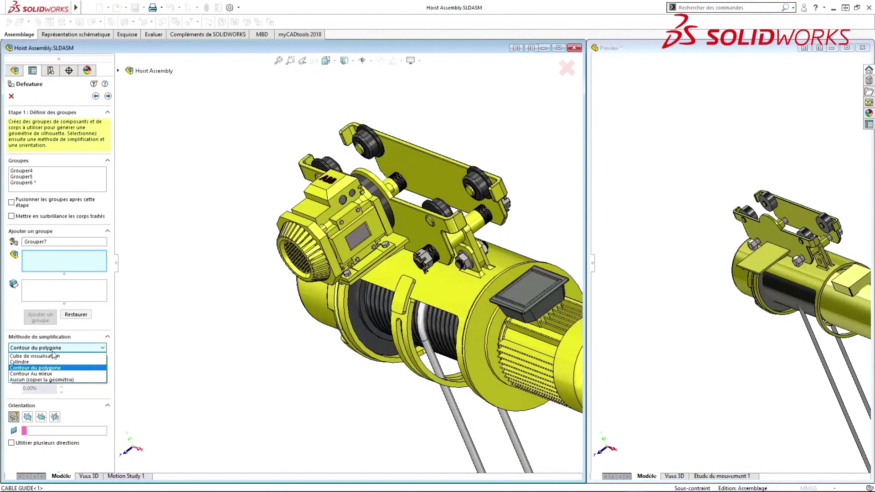
pyautogui.click(56, 374)
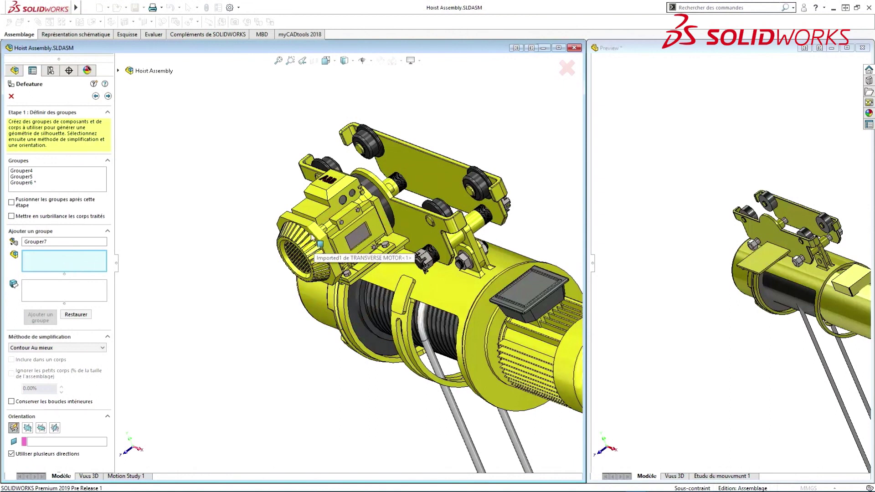
pyautogui.click(320, 201)
pyautogui.click(82, 441)
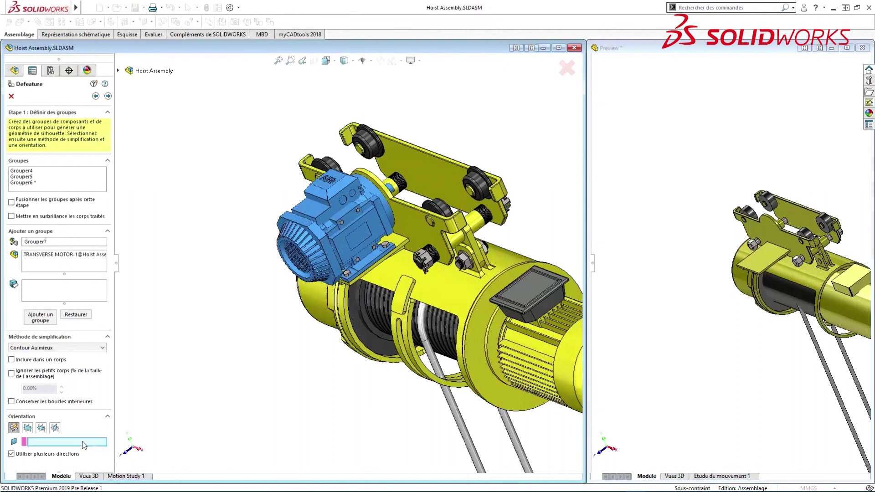
pyautogui.click(344, 249)
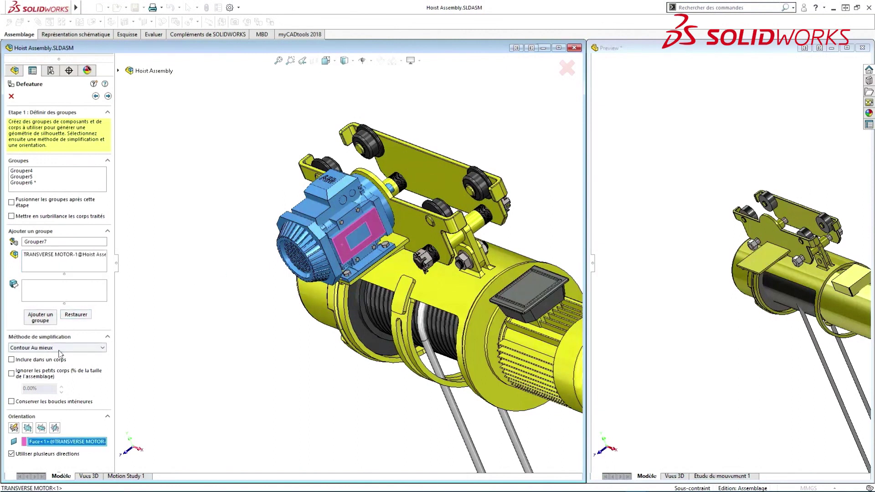
pyautogui.click(49, 320)
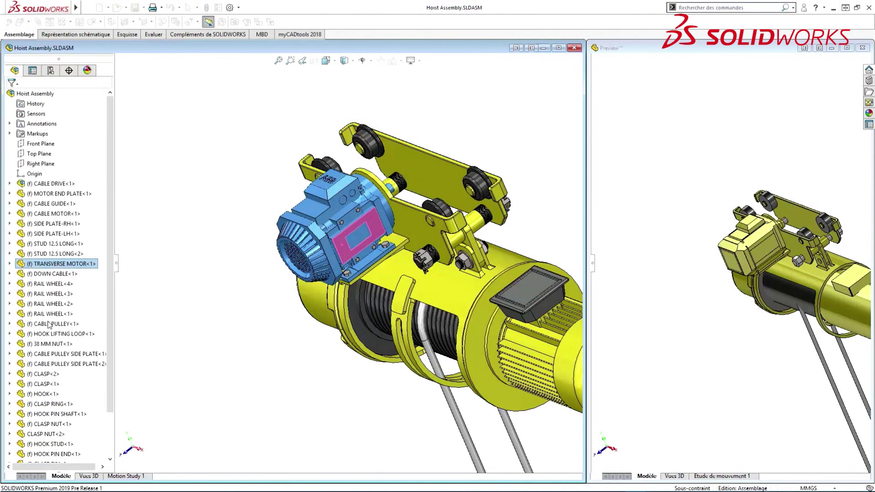
pyautogui.moveTo(304, 356); pyautogui.dragTo(392, 321, button='middle')
pyautogui.keyDown('ctrl'); pyautogui.moveTo(434, 294); pyautogui.dragTo(295, 314, button='middle'); pyautogui.keyUp('ctrl')
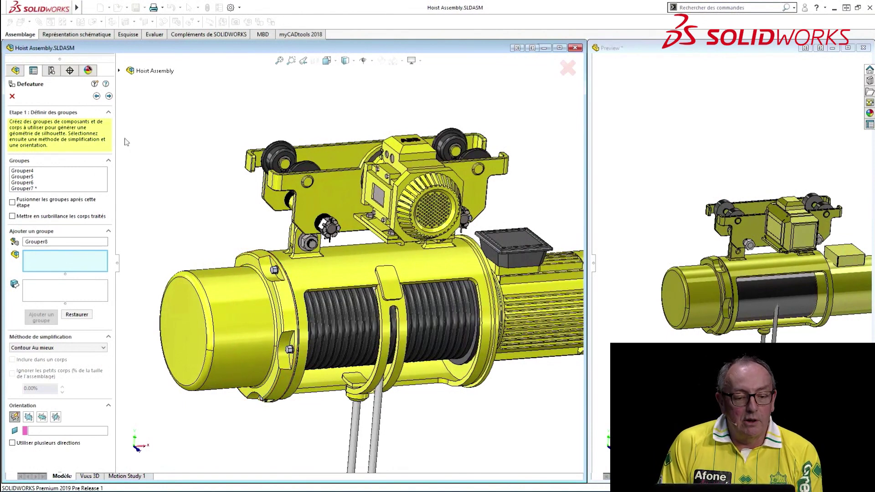
# Finish the group definition and save the simplified model as a new part, Hoist Assembly_defeature.sldprt, linked to the original, replacing the existing file
pyautogui.click(109, 96)
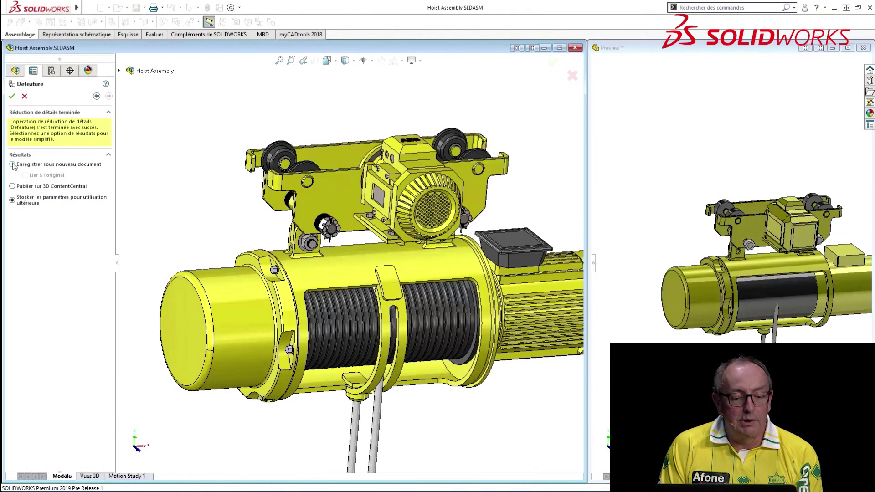
pyautogui.click(26, 176)
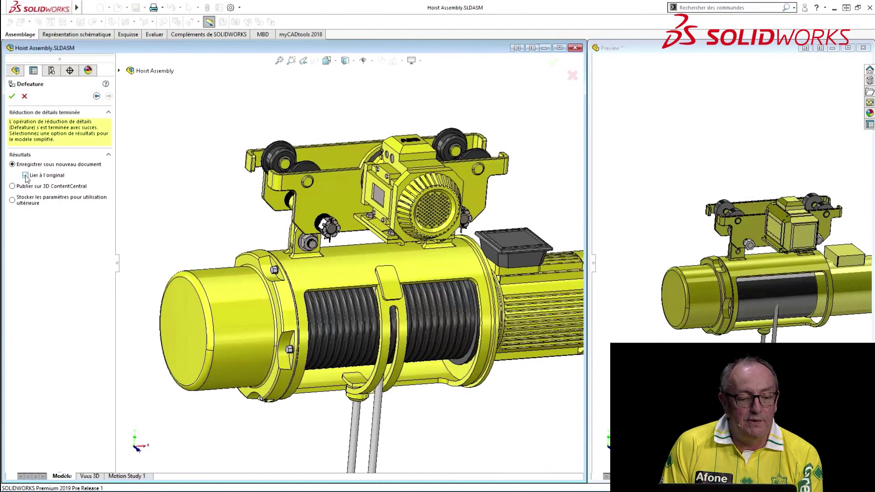
pyautogui.click(12, 97)
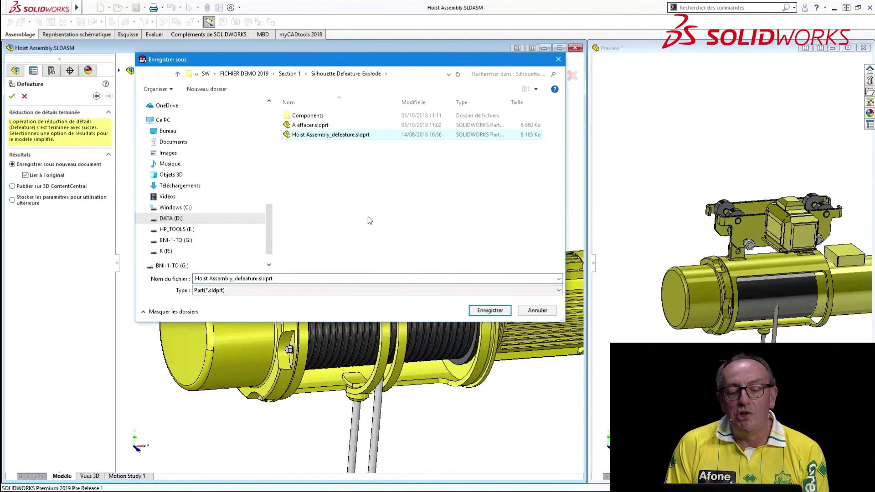
pyautogui.click(484, 313)
pyautogui.click(462, 251)
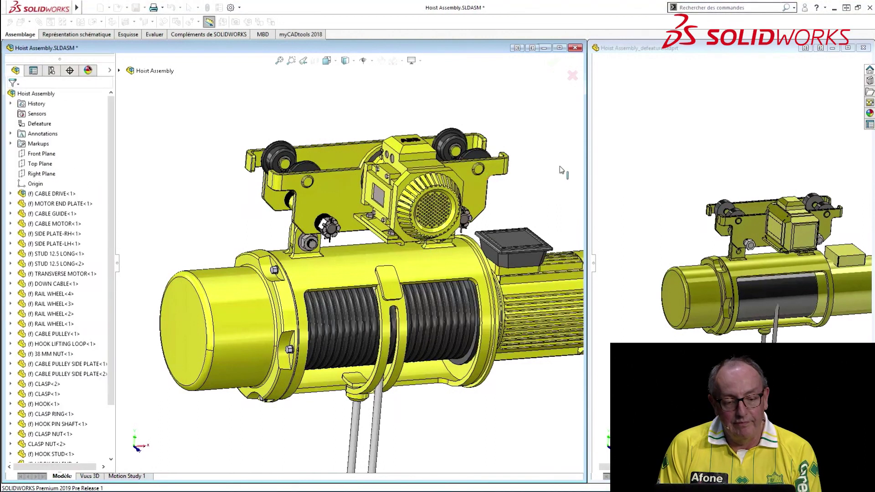
# Maximize the simplified part's document, inspect the hoist from another angle and review the detail-reduction features inside Grouper4
pyautogui.click(847, 48)
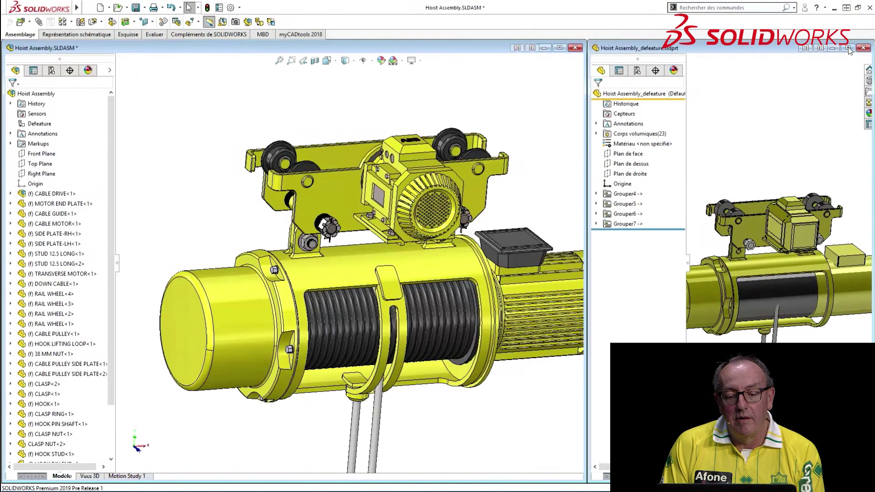
pyautogui.moveTo(586, 295); pyautogui.dragTo(533, 285, button='middle')
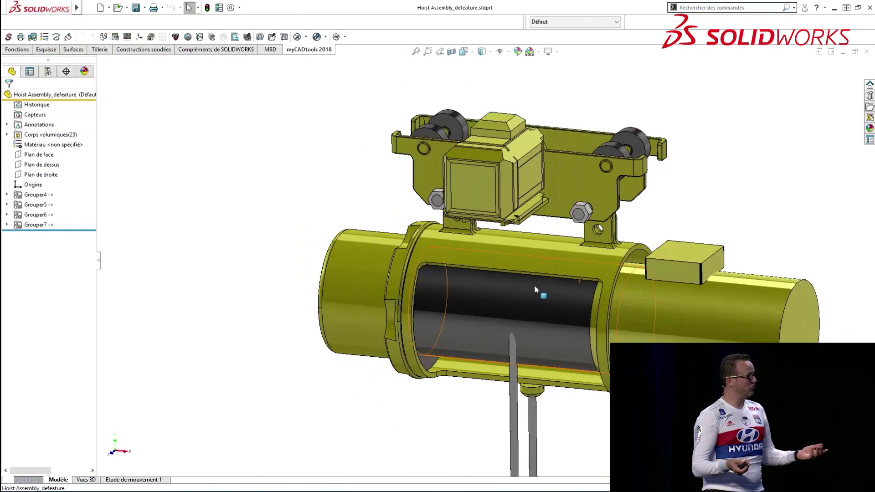
pyautogui.click(7, 194)
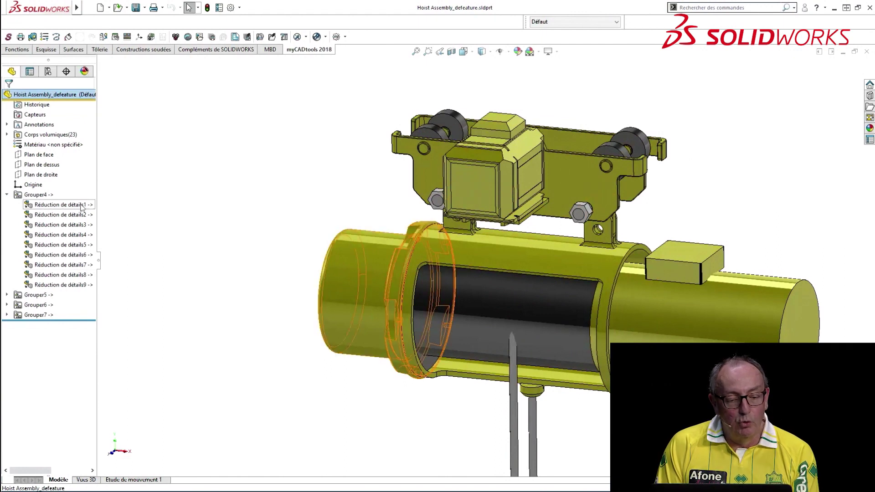
pyautogui.click(7, 195)
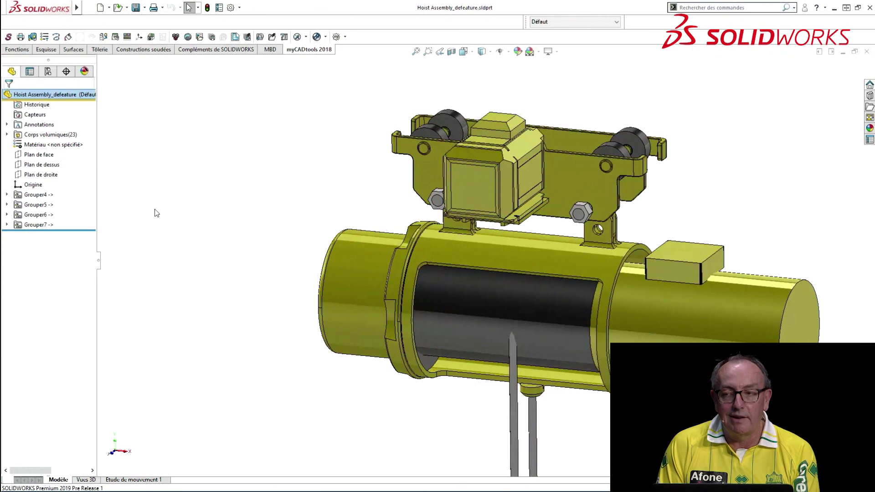